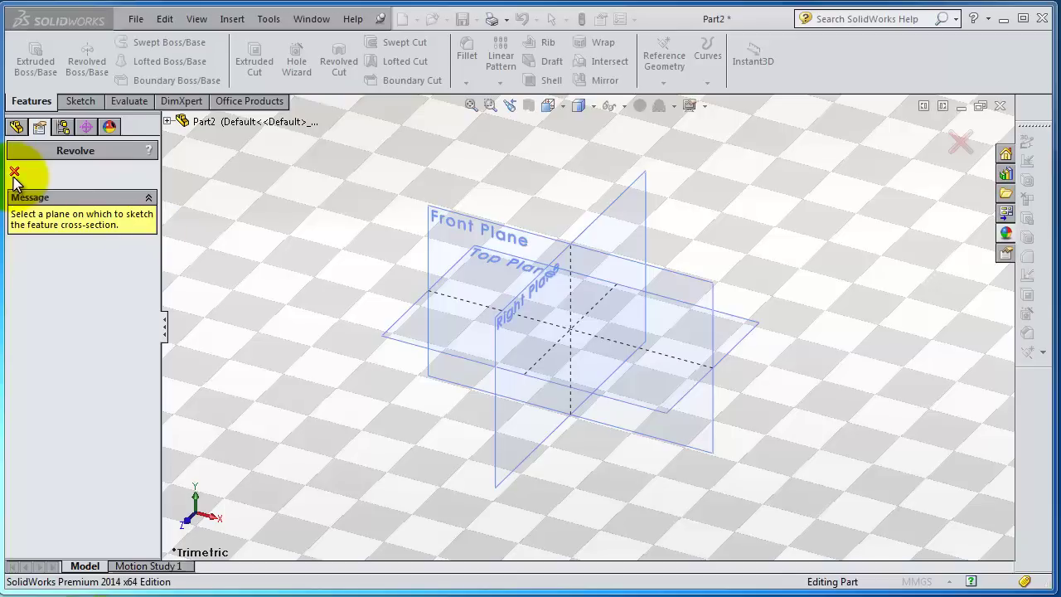
Start a sketch on the Top Plane and display the floating Surfaces toolbar, nudged slightly right.
{"action": "left_click", "coordinate": [470, 354]}
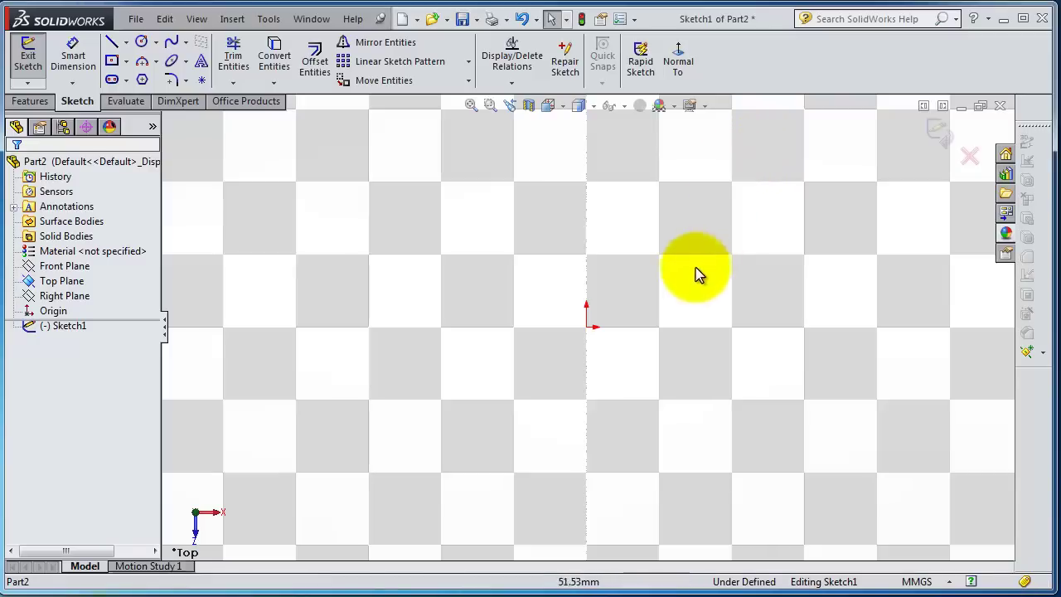
{"action": "right_click", "coordinate": [799, 66]}
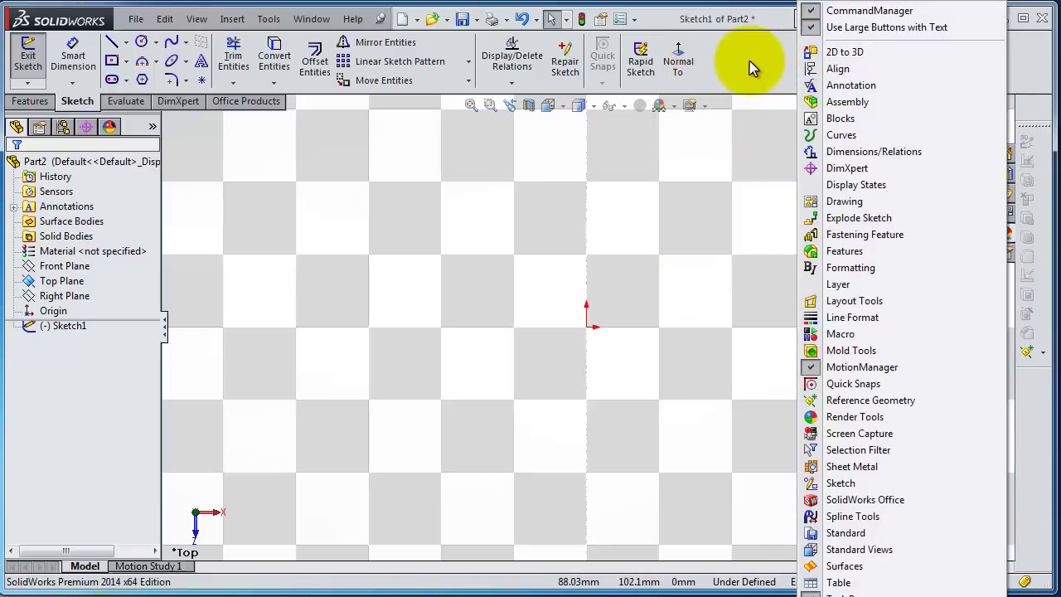
{"action": "left_click", "coordinate": [827, 569]}
{"action": "left_click_drag", "start_coordinate": [735, 163], "coordinate": [862, 155]}
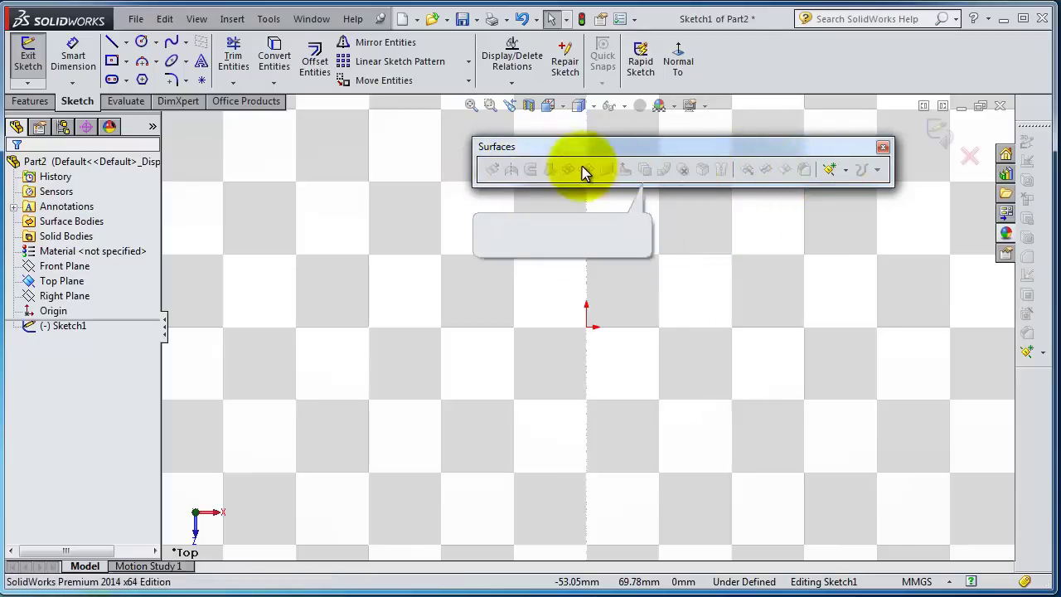
Switch to the Features tab, reposition the floating Surfaces toolbar, then close it.
{"action": "left_click", "coordinate": [31, 102]}
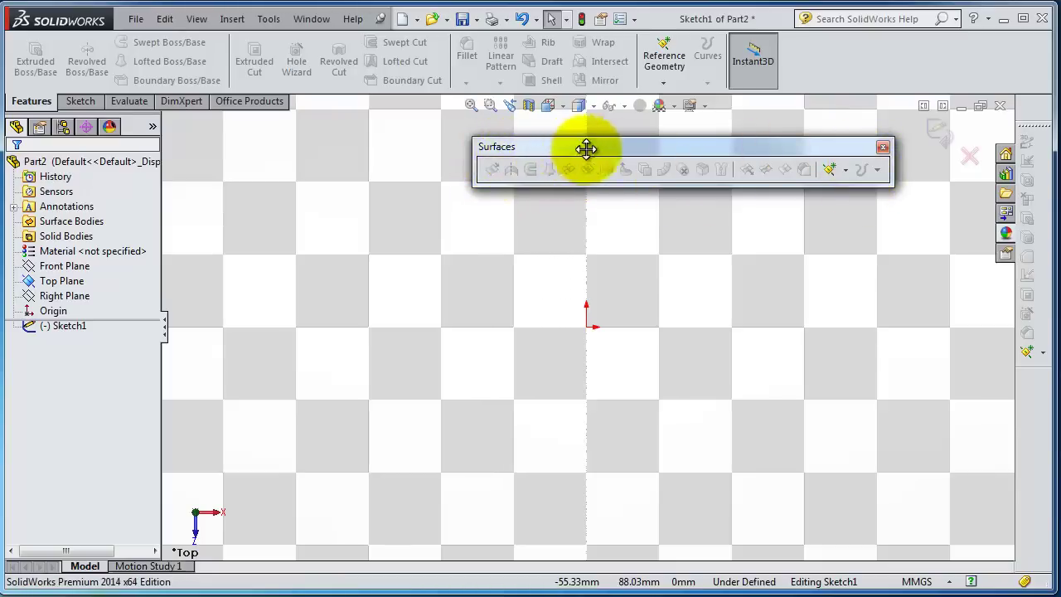
{"action": "left_click_drag", "start_coordinate": [588, 147], "coordinate": [635, 137]}
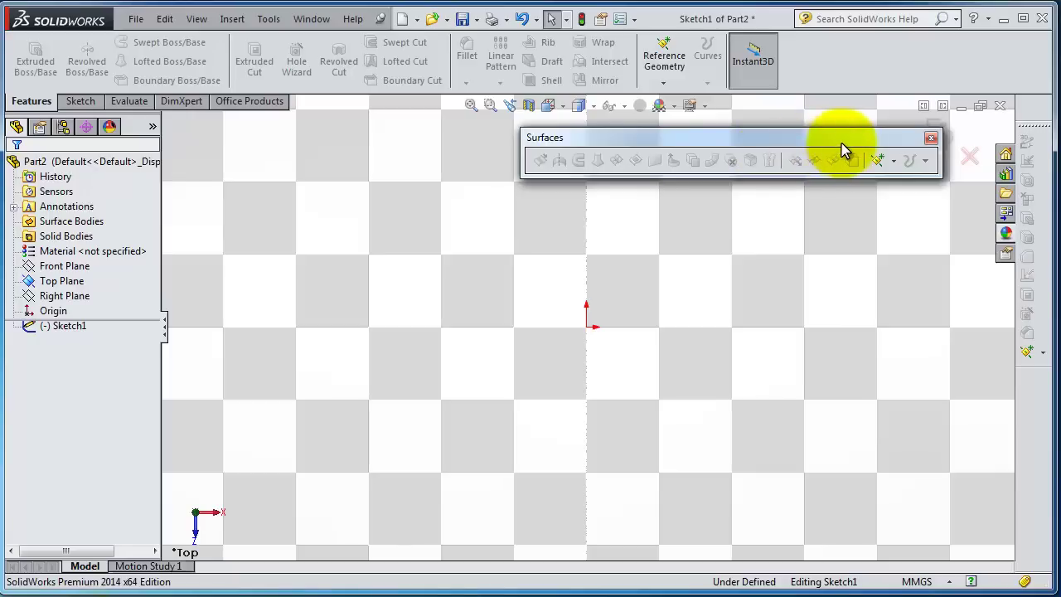
{"action": "mouse_move", "coordinate": [840, 141]}
{"action": "left_mouse_down"}
{"action": "mouse_move", "coordinate": [869, 186]}
{"action": "mouse_move", "coordinate": [853, 153]}
{"action": "left_mouse_up"}
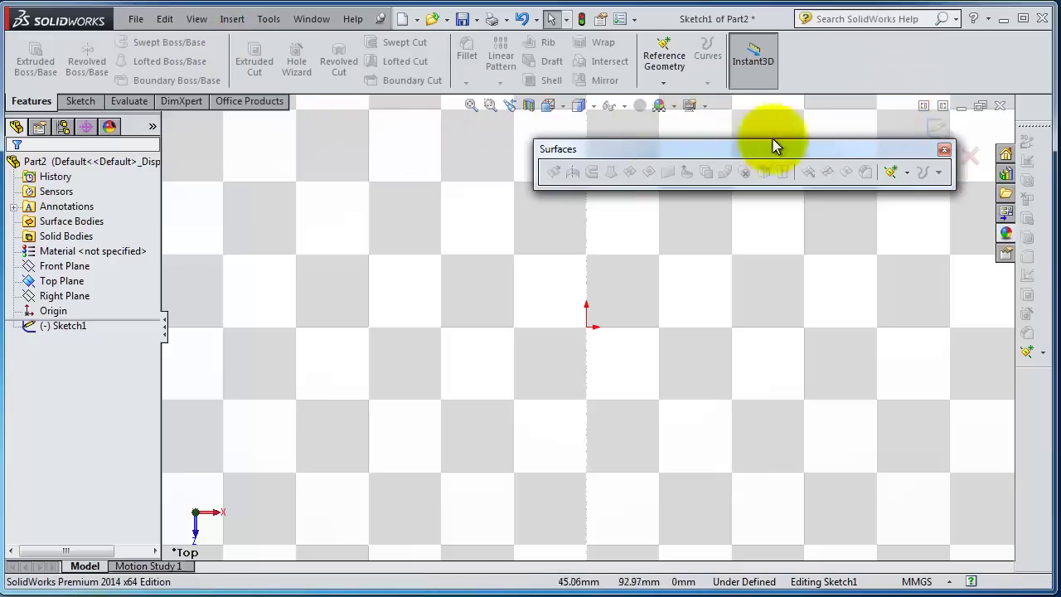
{"action": "left_click", "coordinate": [945, 149]}
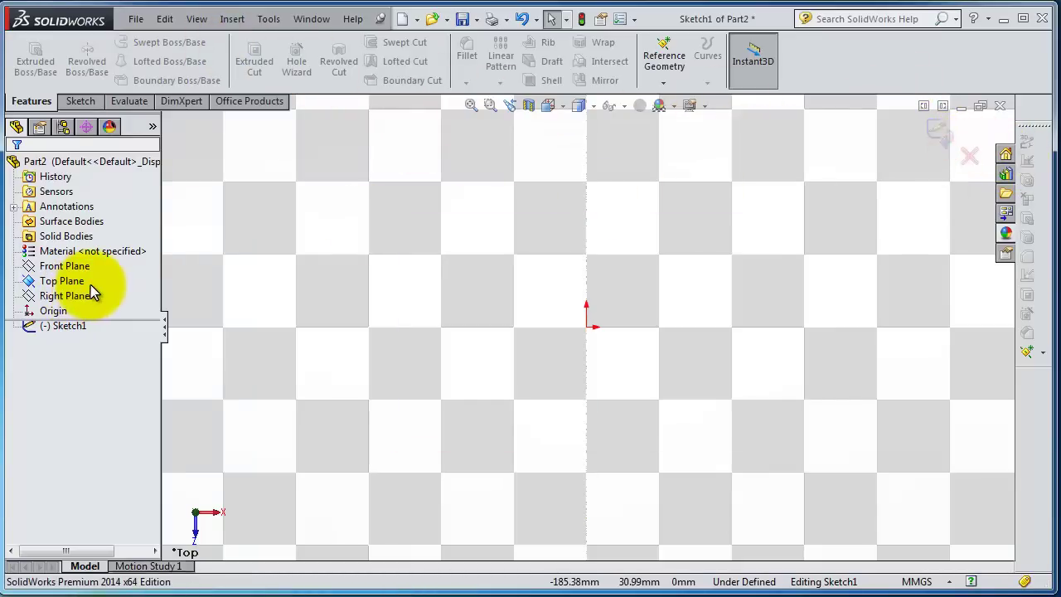
Browse the Insert > Surface menu without choosing anything and return to the Sketch tab.
{"action": "left_click", "coordinate": [231, 19]}
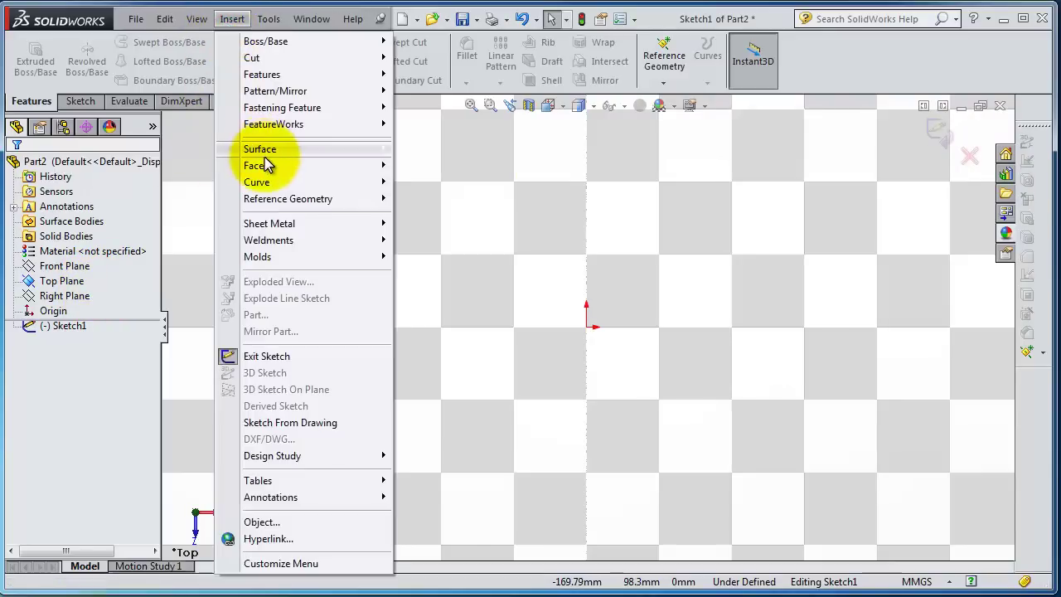
{"action": "mouse_move", "coordinate": [249, 148]}
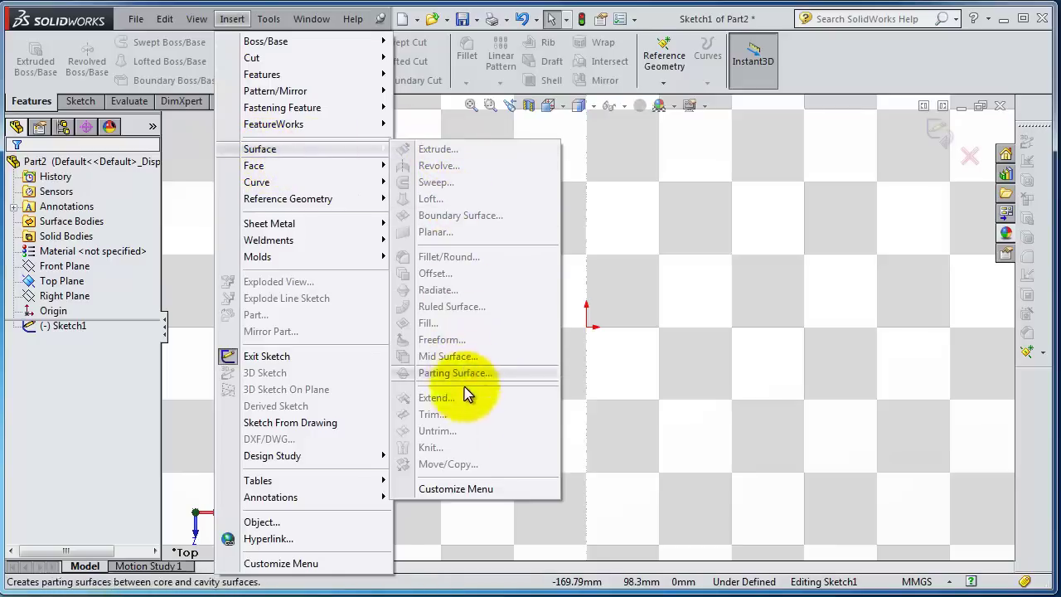
{"action": "left_click", "coordinate": [844, 45]}
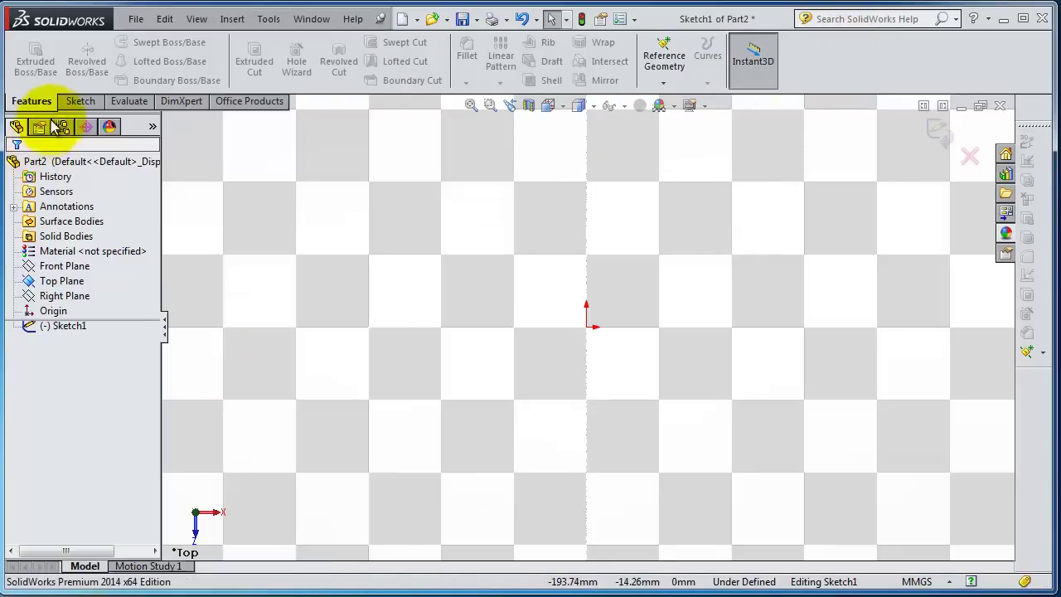
{"action": "left_click", "coordinate": [79, 100]}
Draw a four-point S-shaped spline across the Top Plane sketch and end the spline.
{"action": "left_click", "coordinate": [112, 62]}
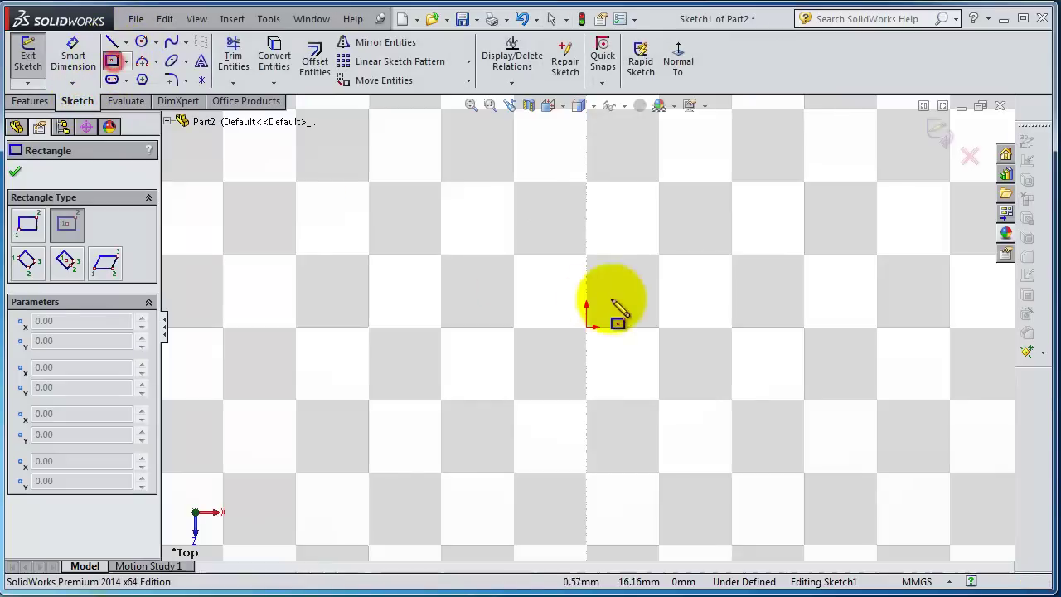
{"action": "left_click", "coordinate": [171, 42]}
{"action": "left_click", "coordinate": [266, 384]}
{"action": "left_click", "coordinate": [443, 188]}
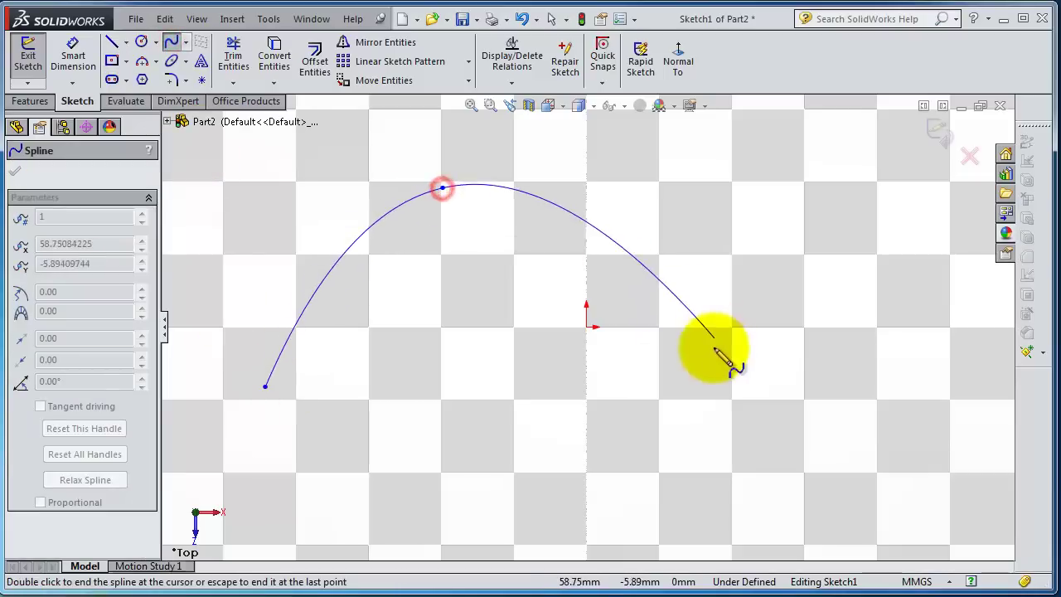
{"action": "left_click", "coordinate": [653, 463]}
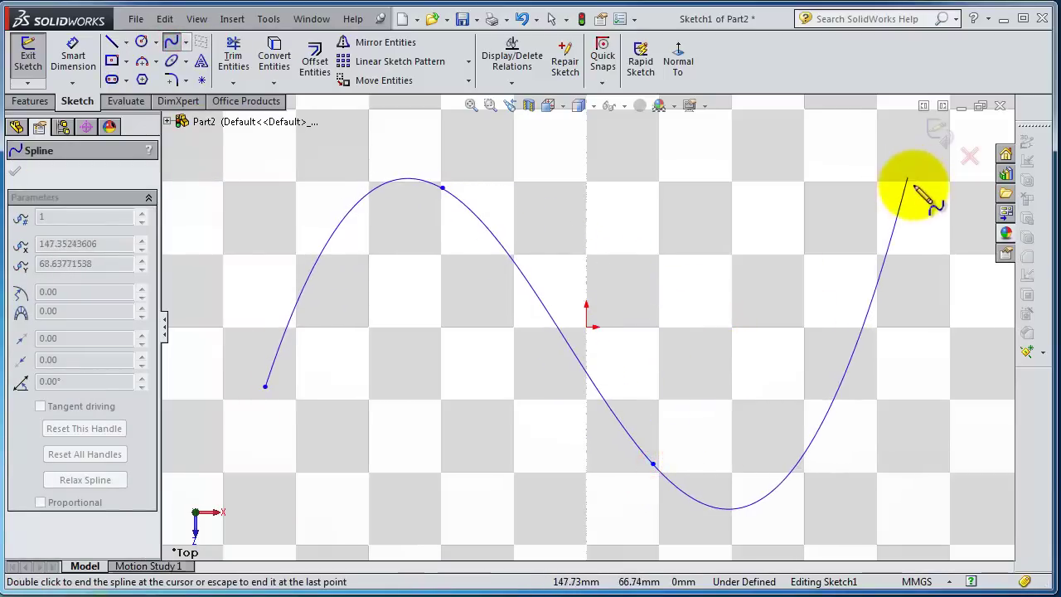
{"action": "left_click", "coordinate": [914, 188]}
{"action": "right_click", "coordinate": [917, 191]}
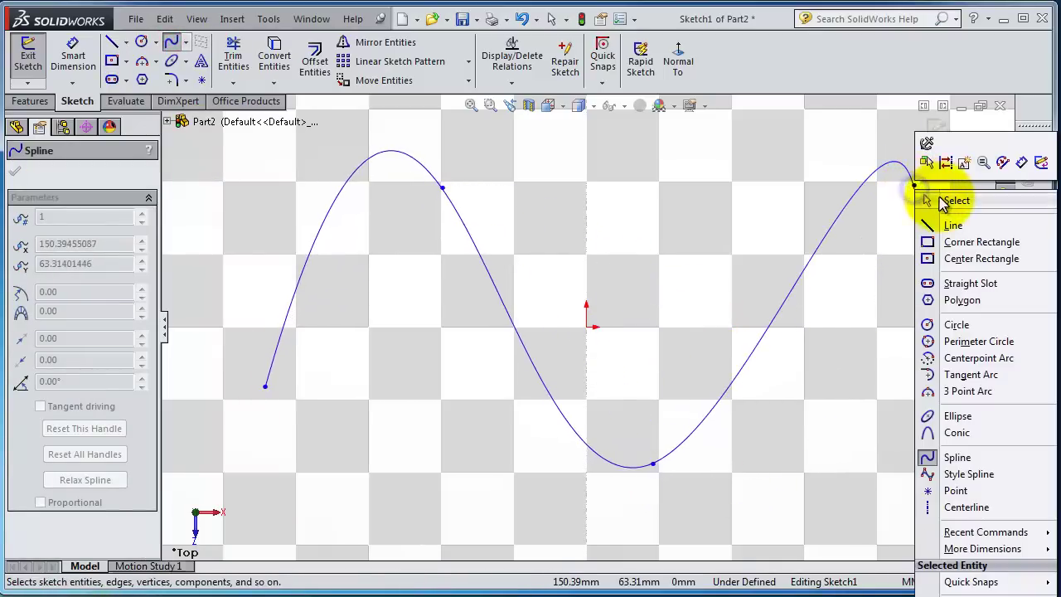
{"action": "left_click", "coordinate": [918, 206]}
Attempt a Revolve of the spline, then cancel it after the missing-axis error.
{"action": "left_click", "coordinate": [937, 131]}
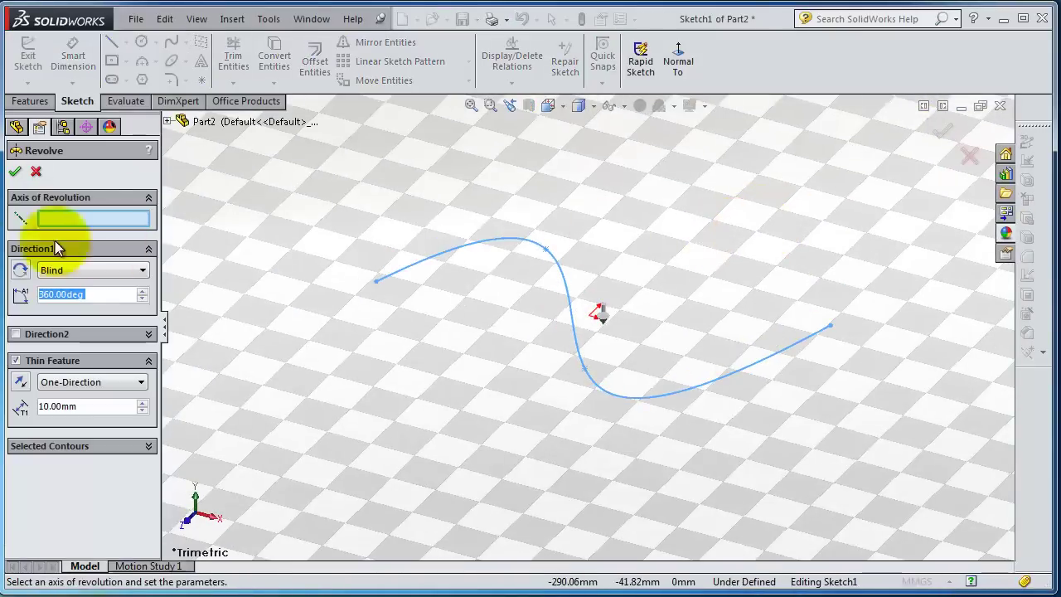
{"action": "left_click", "coordinate": [15, 171]}
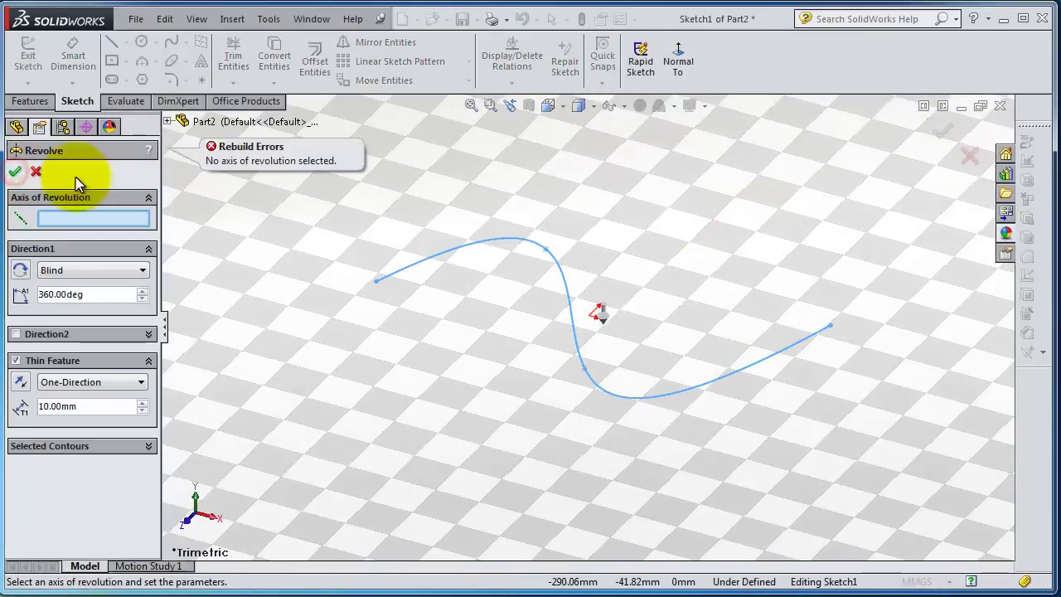
{"action": "left_click", "coordinate": [38, 174]}
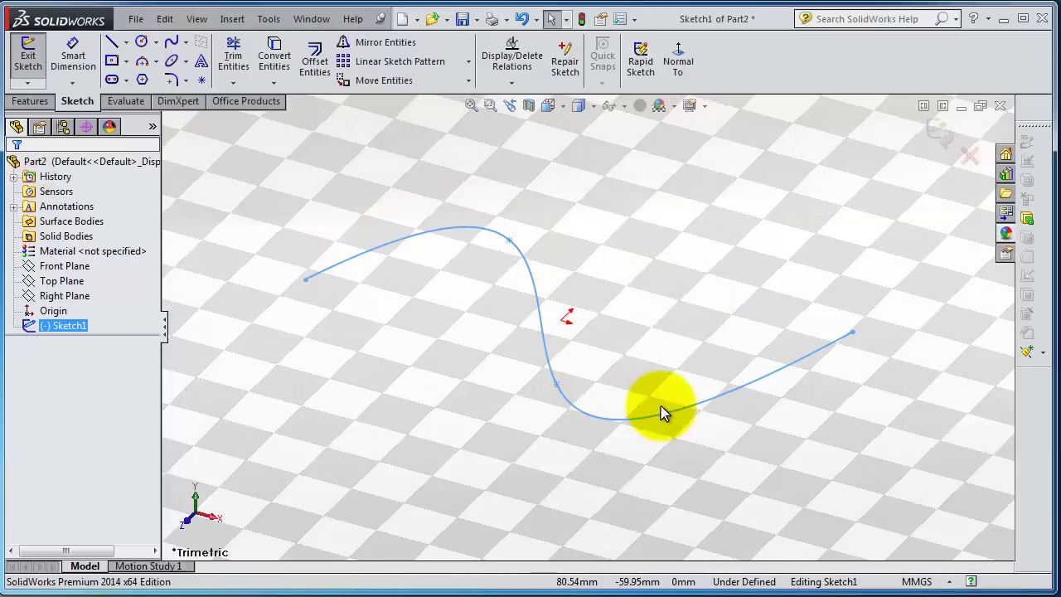
Extrude the spline 47 mm deep as a thin feature with 1.00 mm wall thickness.
{"action": "left_click", "coordinate": [30, 101]}
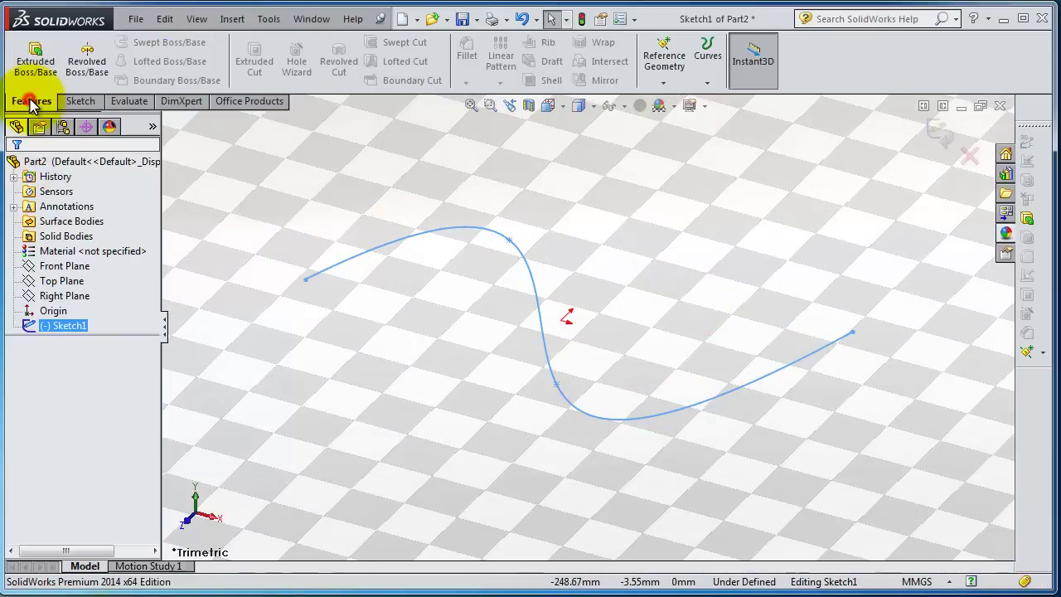
{"action": "left_click", "coordinate": [36, 61]}
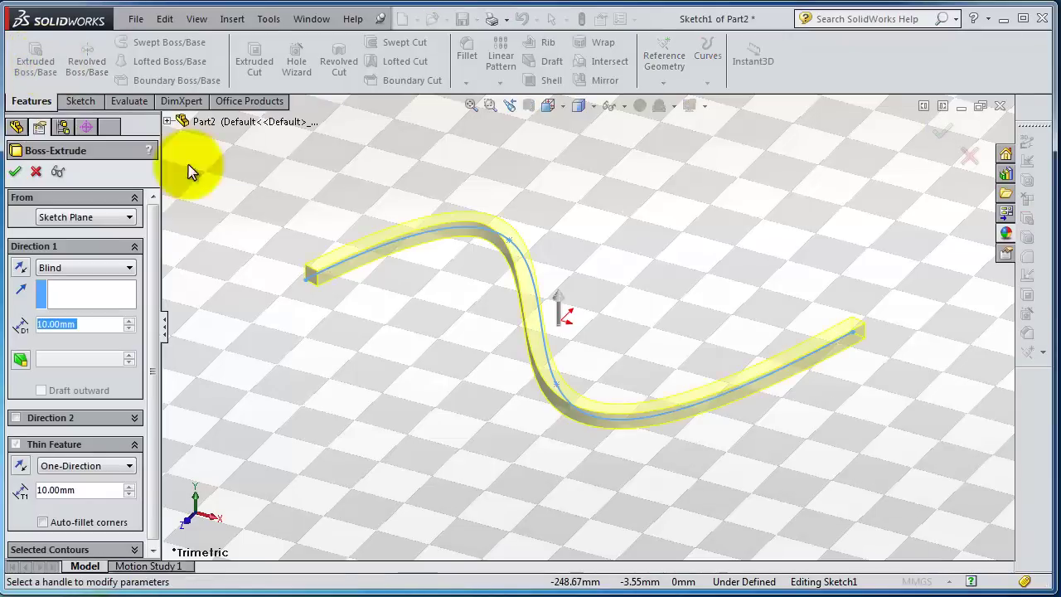
{"action": "middle_click_drag", "start_coordinate": [604, 280], "coordinate": [579, 334]}
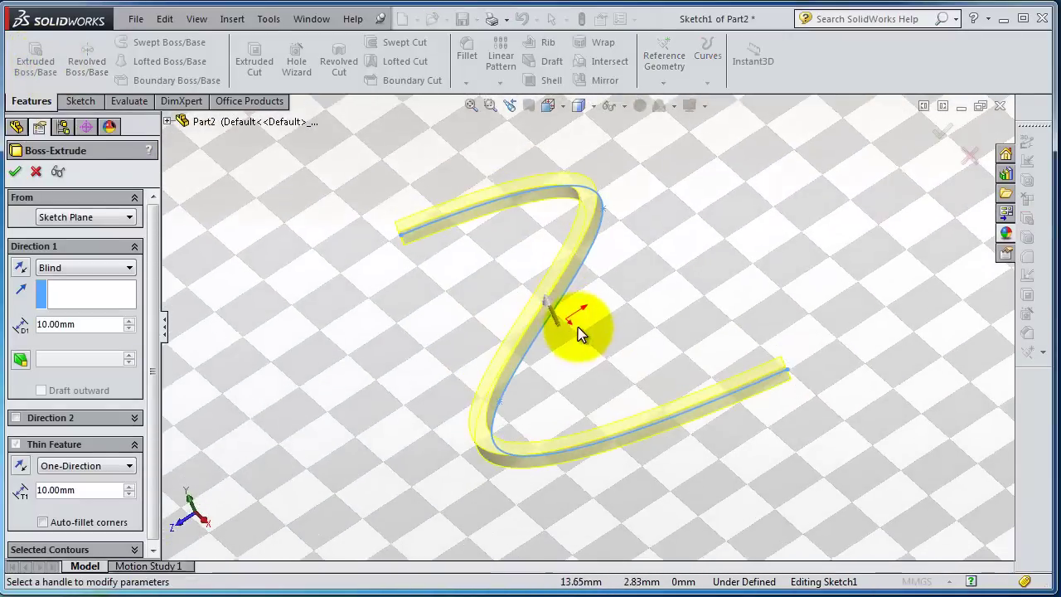
{"action": "left_click_drag", "start_coordinate": [553, 313], "coordinate": [514, 275]}
{"action": "middle_click_drag", "start_coordinate": [514, 276], "coordinate": [476, 417]}
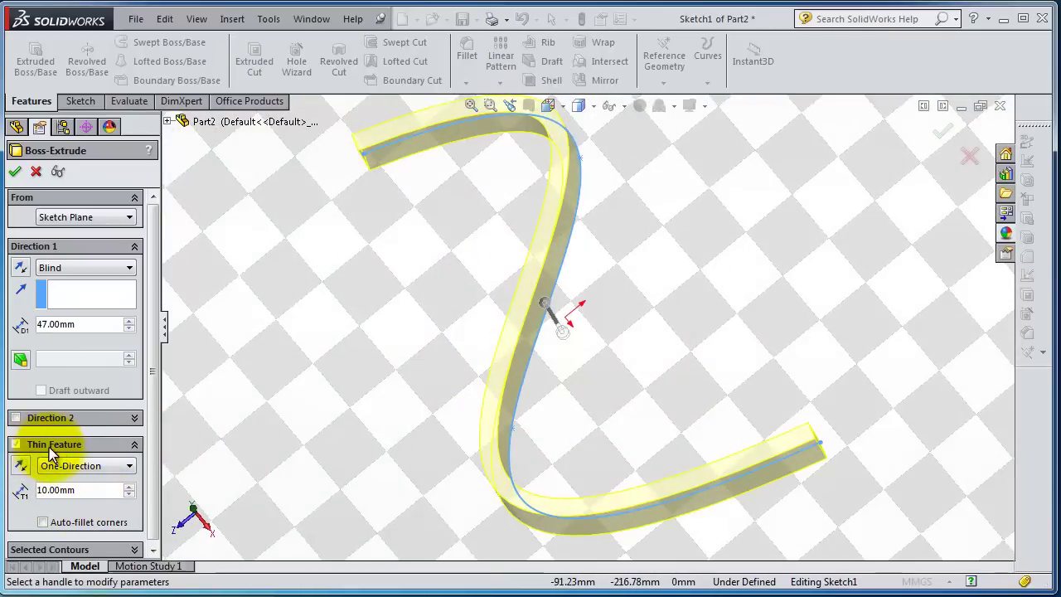
{"action": "left_click_drag", "start_coordinate": [100, 491], "coordinate": [41, 490]}
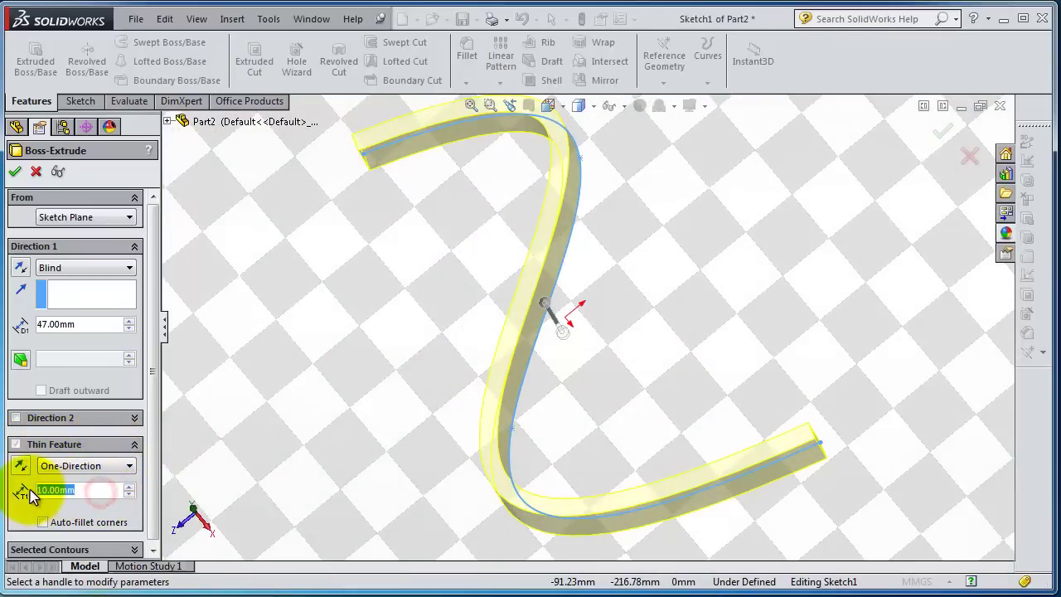
{"action": "type", "text": "1"}
{"action": "key", "text": "Return"}
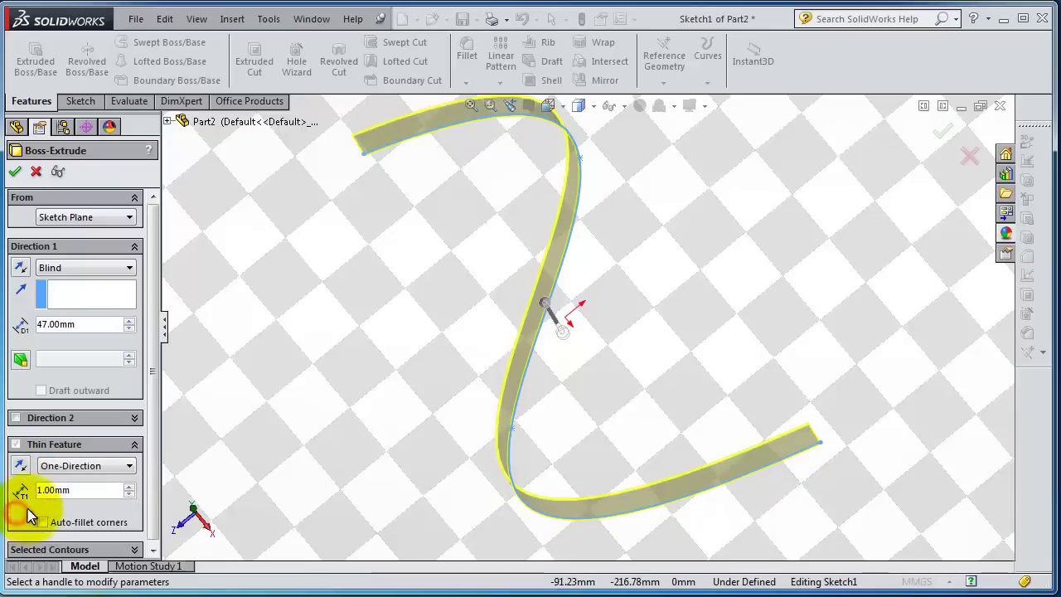
{"action": "left_click", "coordinate": [15, 171]}
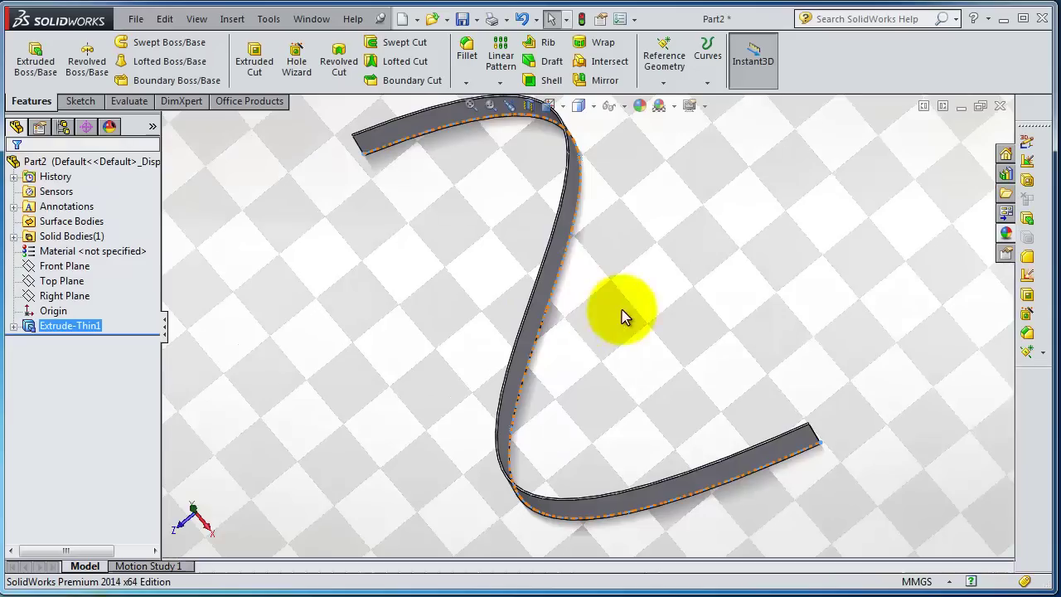
Orbit around the thin wall and expand Solid Bodies to highlight the Extrude-Thin1 body.
{"action": "middle_click_drag", "start_coordinate": [622, 312], "coordinate": [651, 272]}
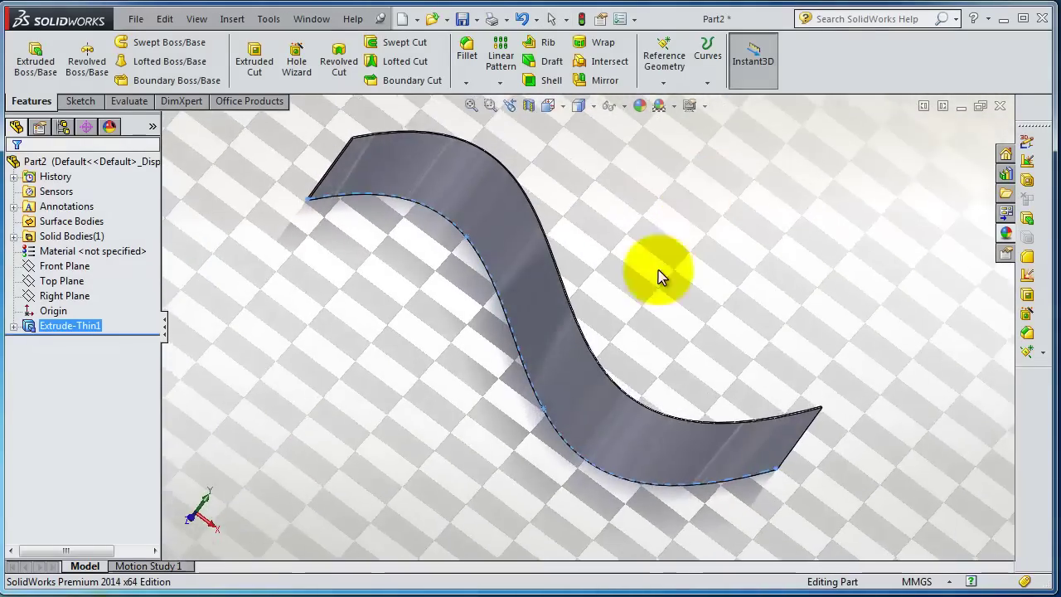
{"action": "scroll", "coordinate": [609, 320], "scroll_direction": "down", "scroll_amount": 3}
{"action": "middle_click_drag", "start_coordinate": [609, 320], "coordinate": [213, 256]}
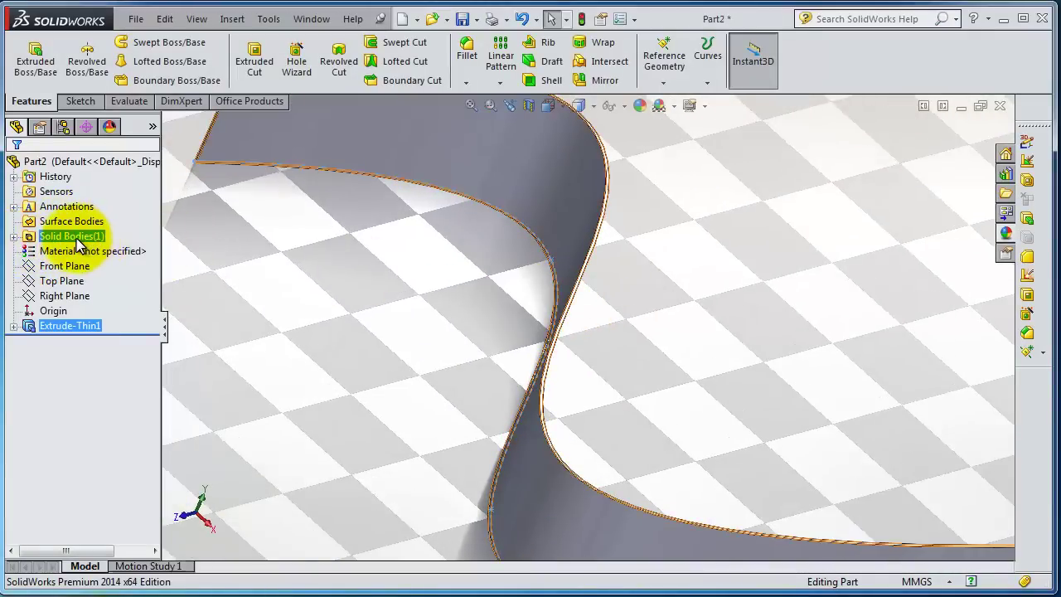
{"action": "left_click", "coordinate": [13, 237]}
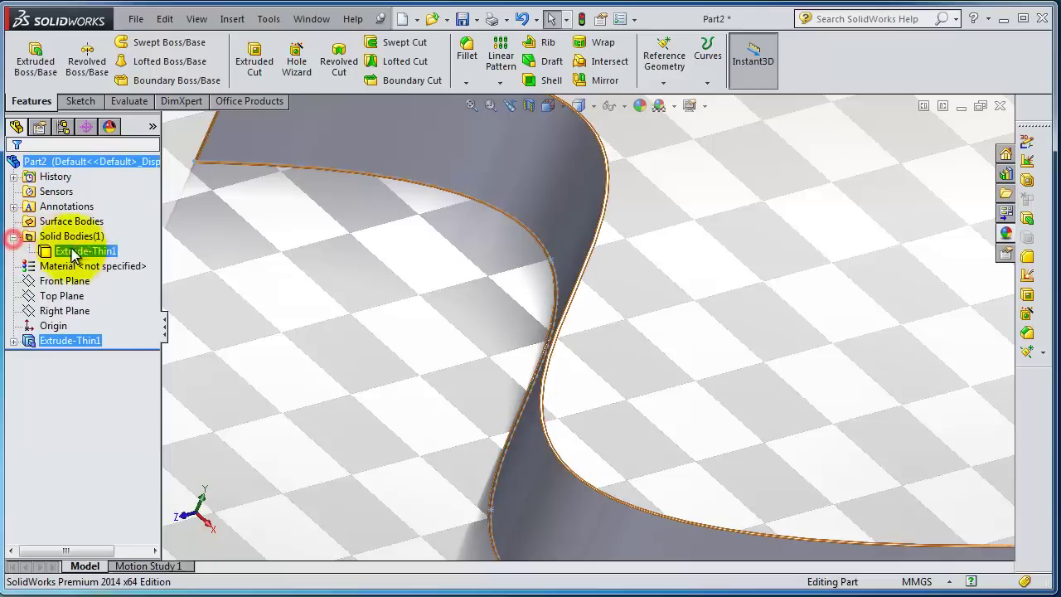
{"action": "left_click", "coordinate": [77, 257]}
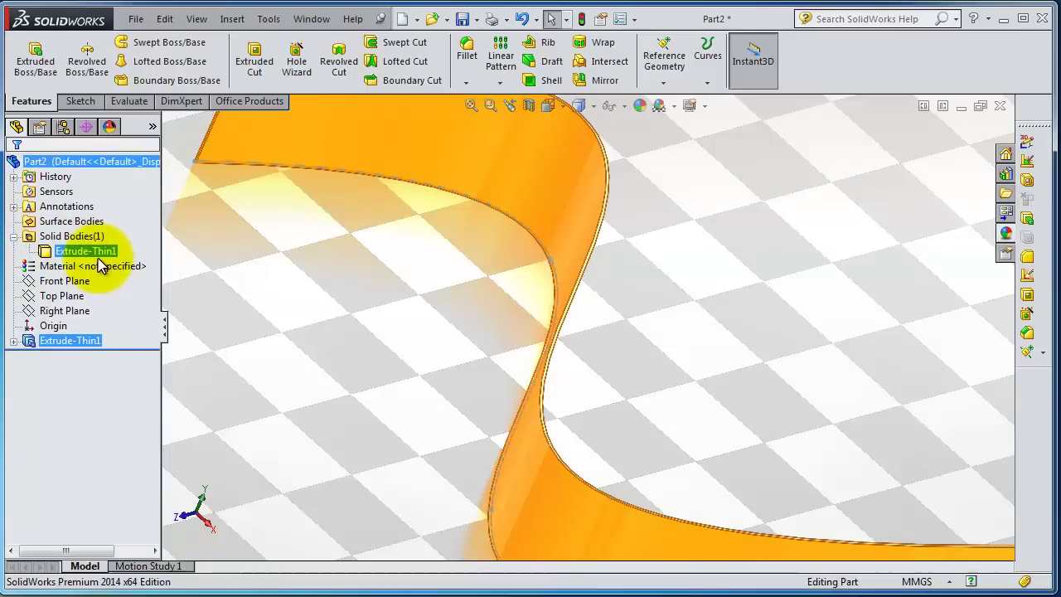
{"action": "left_click", "coordinate": [348, 279]}
Delete the Extrude-Thin1 feature from the tree and confirm with Yes.
{"action": "middle_click_drag", "start_coordinate": [386, 277], "coordinate": [457, 285]}
{"action": "left_click", "coordinate": [83, 341]}
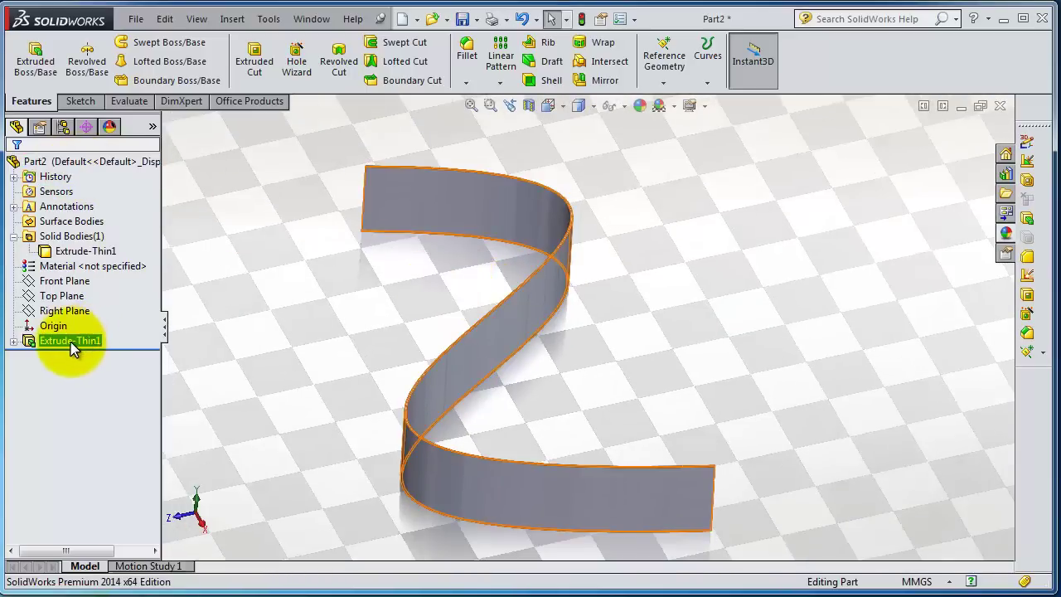
{"action": "right_click", "coordinate": [72, 347]}
{"action": "left_click", "coordinate": [125, 419]}
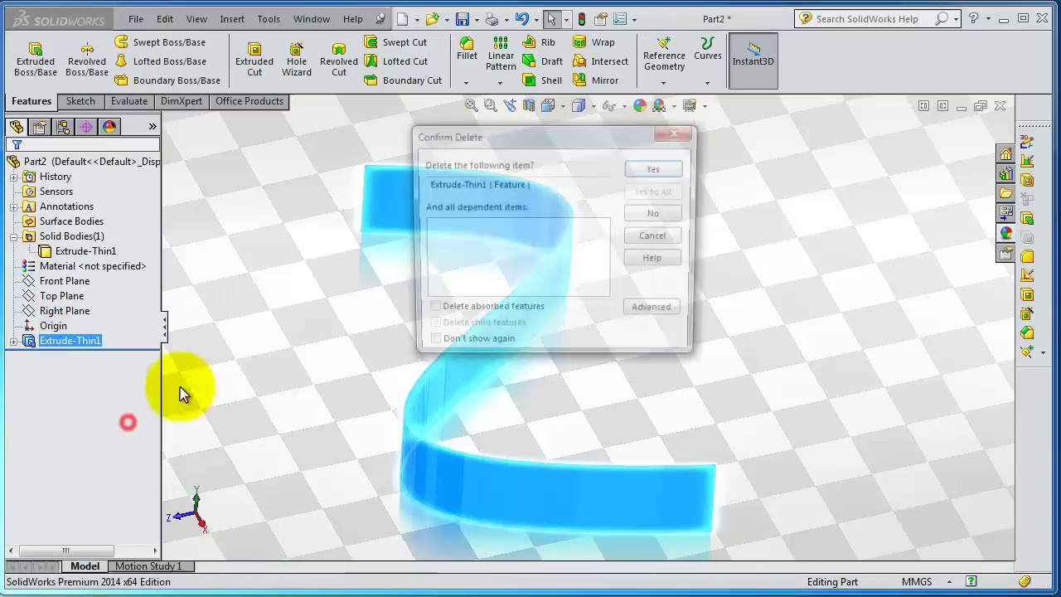
{"action": "left_click", "coordinate": [652, 169]}
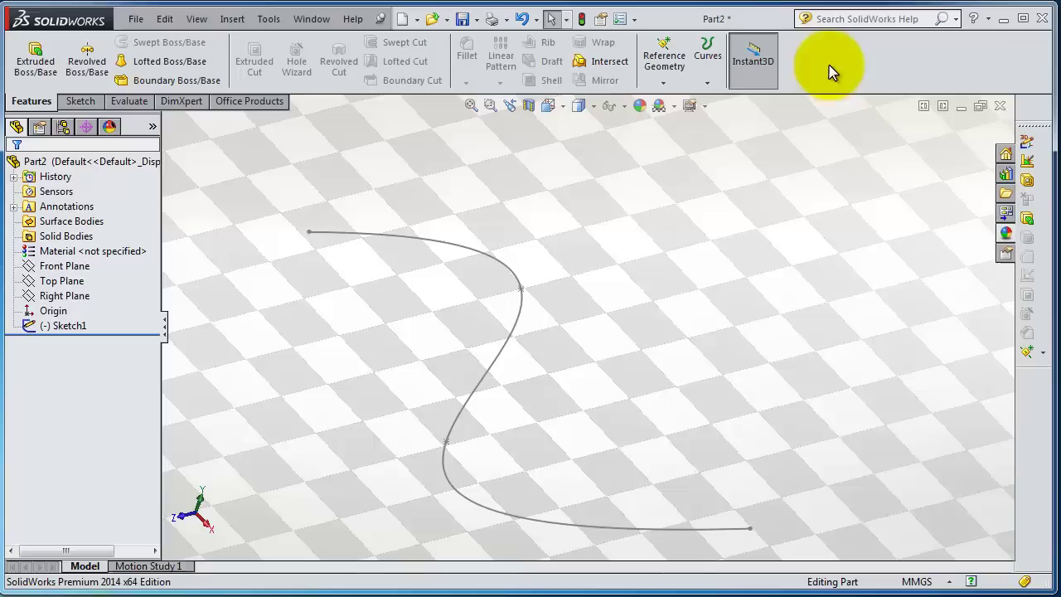
Turn on the Surfaces toolbar and drag it into the graphics area.
{"action": "right_click", "coordinate": [831, 60]}
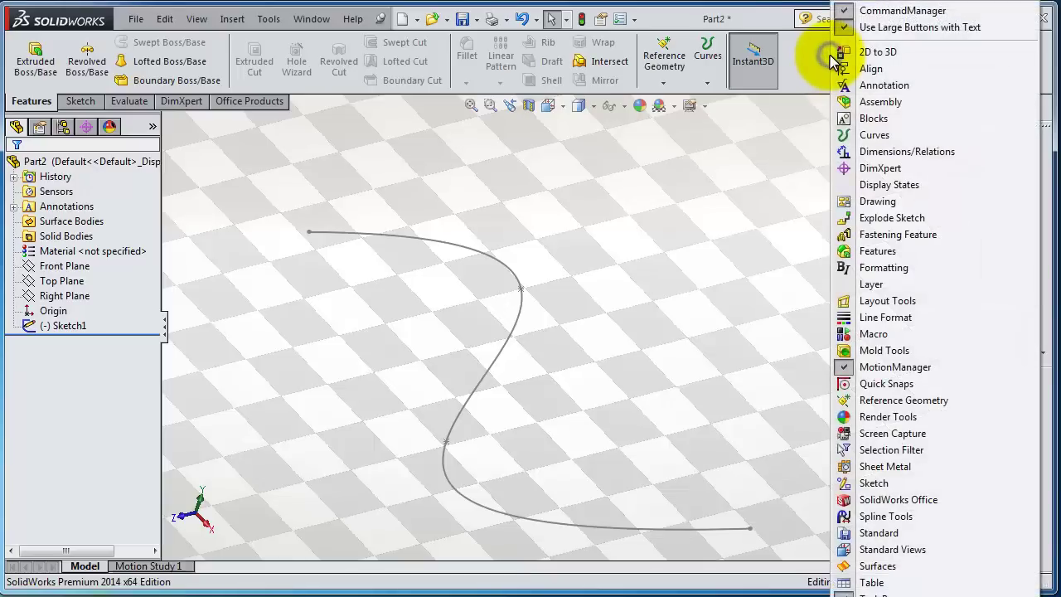
{"action": "left_click", "coordinate": [876, 569]}
{"action": "left_click_drag", "start_coordinate": [876, 569], "coordinate": [545, 178]}
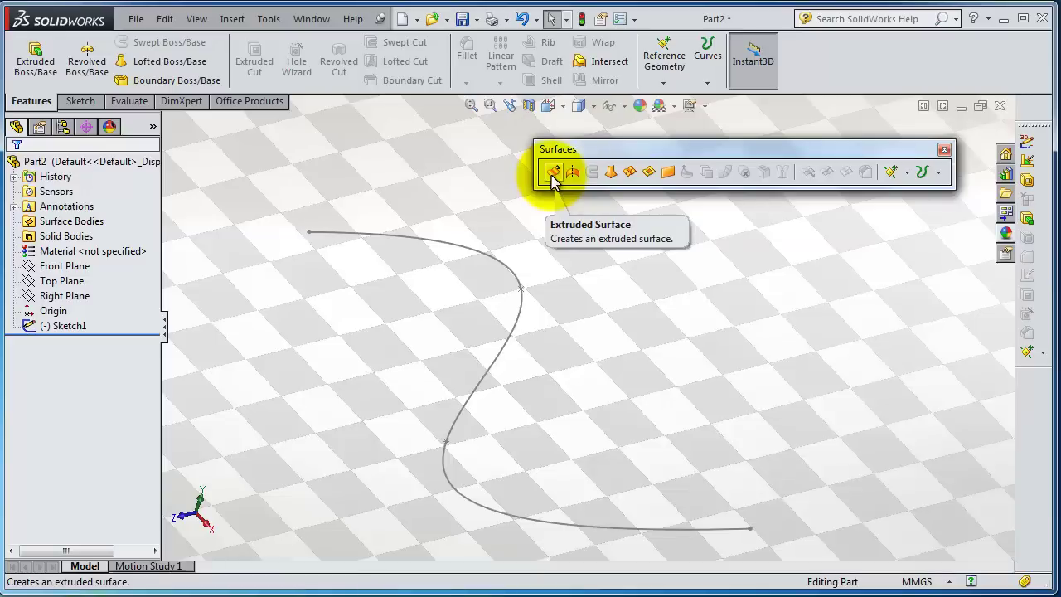
Create an Extruded Surface from the S-shaped sketch with a 99 mm depth.
{"action": "left_click", "coordinate": [553, 173]}
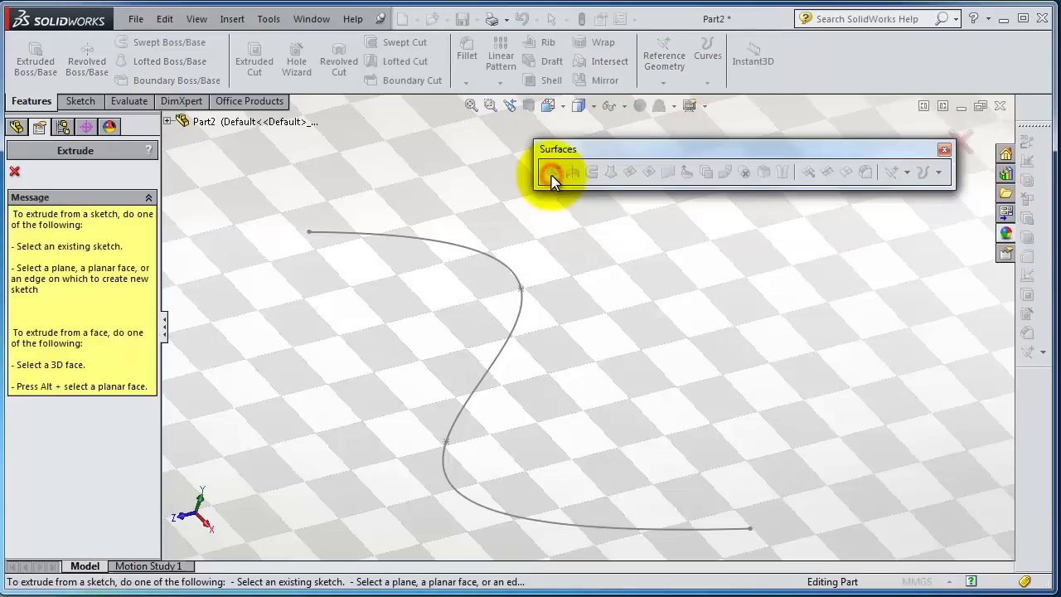
{"action": "left_click", "coordinate": [507, 277]}
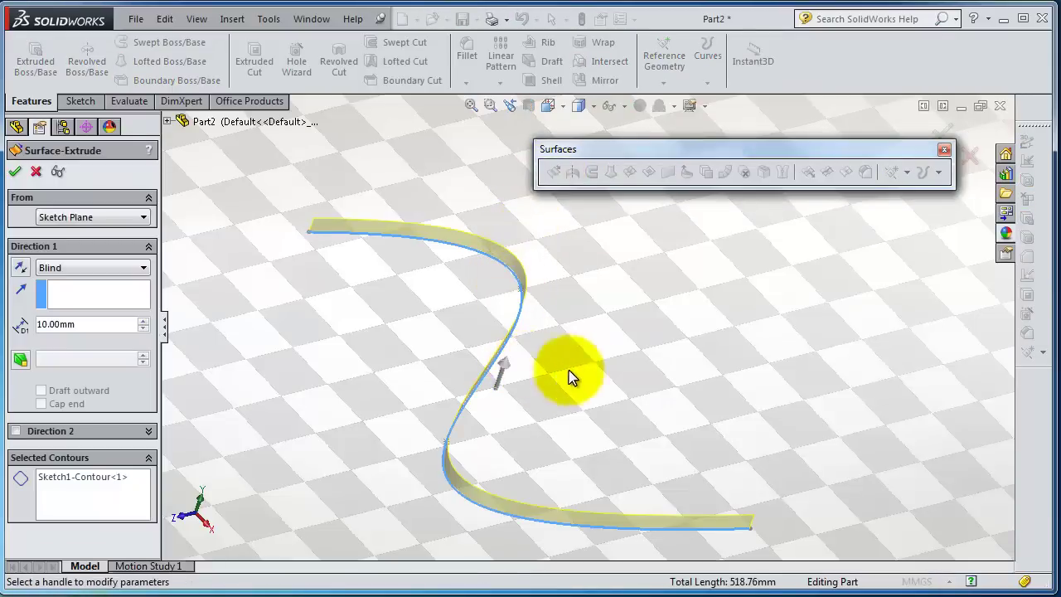
{"action": "mouse_move", "coordinate": [564, 368]}
{"action": "middle_mouse_down"}
{"action": "mouse_move", "coordinate": [573, 360]}
{"action": "mouse_move", "coordinate": [531, 368]}
{"action": "middle_mouse_up"}
{"action": "left_click_drag", "start_coordinate": [513, 358], "coordinate": [522, 383]}
{"action": "scroll", "coordinate": [522, 383], "scroll_direction": "down", "scroll_amount": 4}
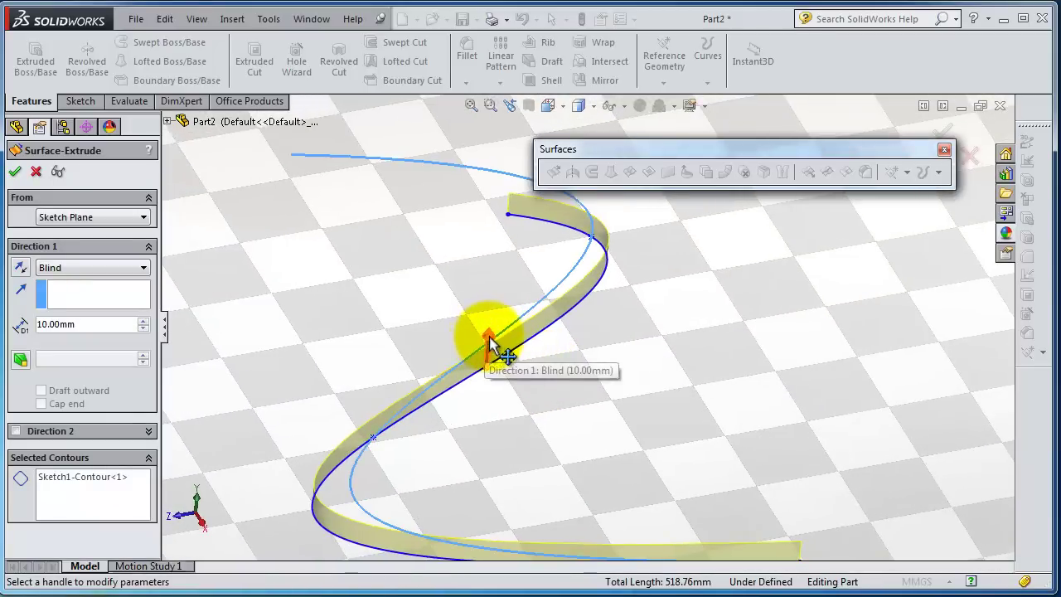
{"action": "left_click_drag", "start_coordinate": [491, 344], "coordinate": [474, 194]}
{"action": "middle_click_drag", "start_coordinate": [474, 194], "coordinate": [656, 374]}
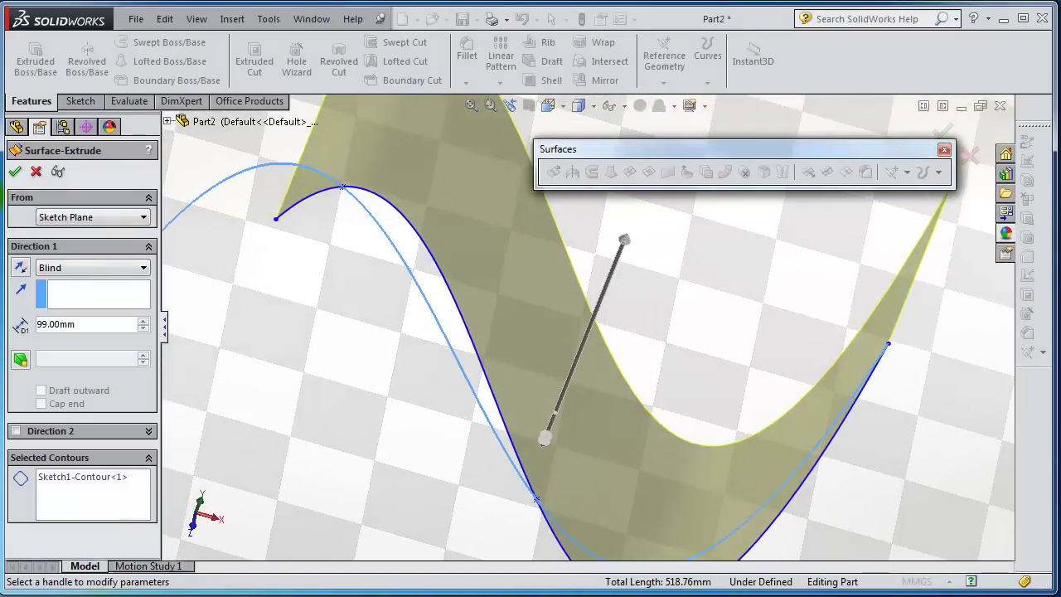
{"action": "left_click", "coordinate": [14, 173]}
{"action": "mouse_move", "coordinate": [480, 326]}
{"action": "middle_mouse_down"}
{"action": "mouse_move", "coordinate": [639, 334]}
{"action": "mouse_move", "coordinate": [623, 282]}
{"action": "mouse_move", "coordinate": [645, 276]}
{"action": "middle_mouse_up"}
{"action": "scroll", "coordinate": [715, 406], "scroll_direction": "down", "scroll_amount": 5}
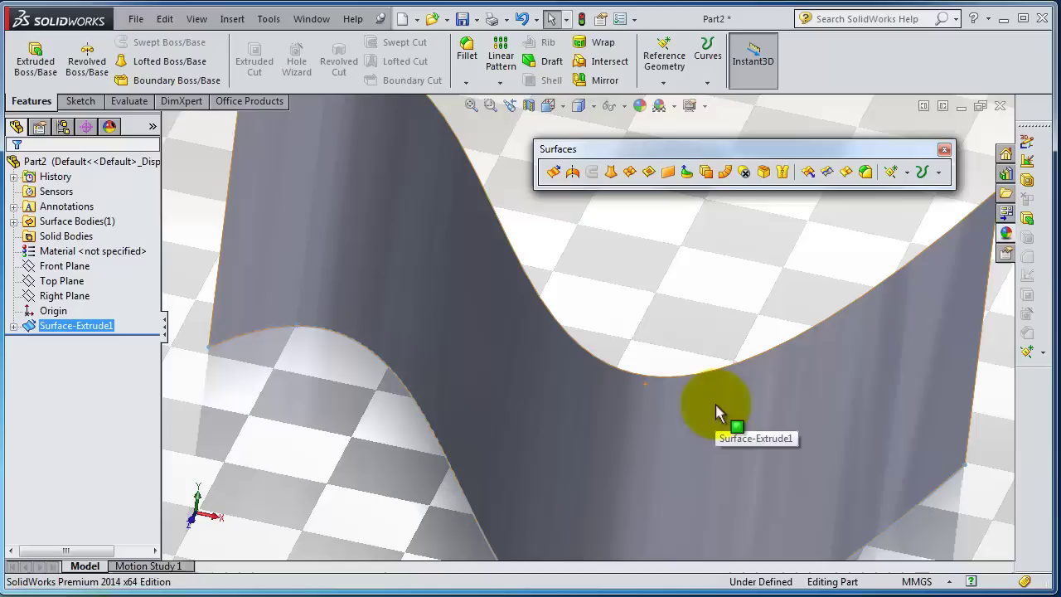
Expand Surface Bodies(1), select Surface-Extrude1, and orbit around the wavy surface.
{"action": "left_click", "coordinate": [14, 221]}
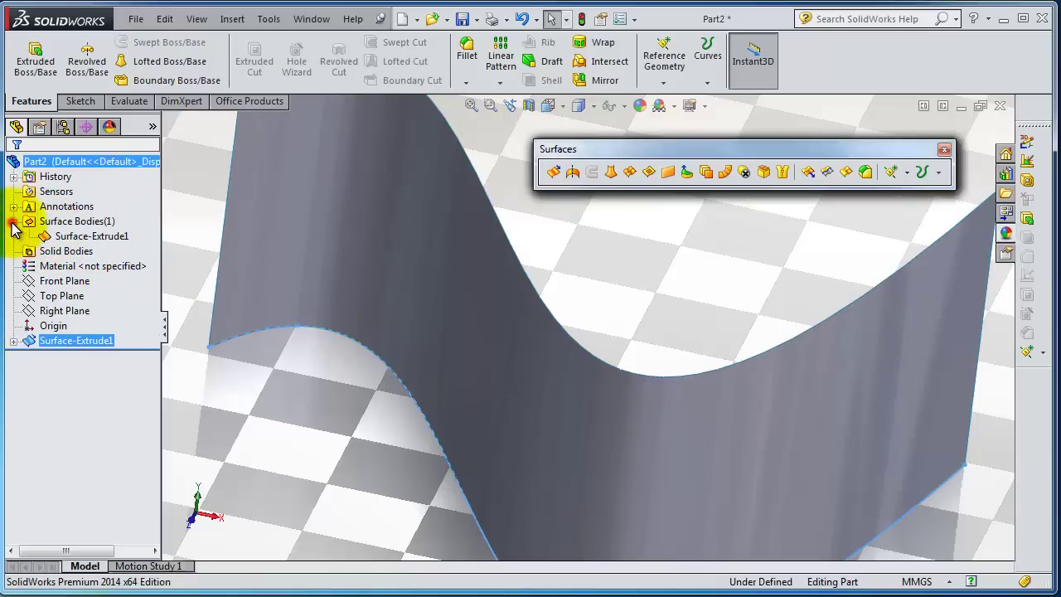
{"action": "left_click", "coordinate": [88, 238]}
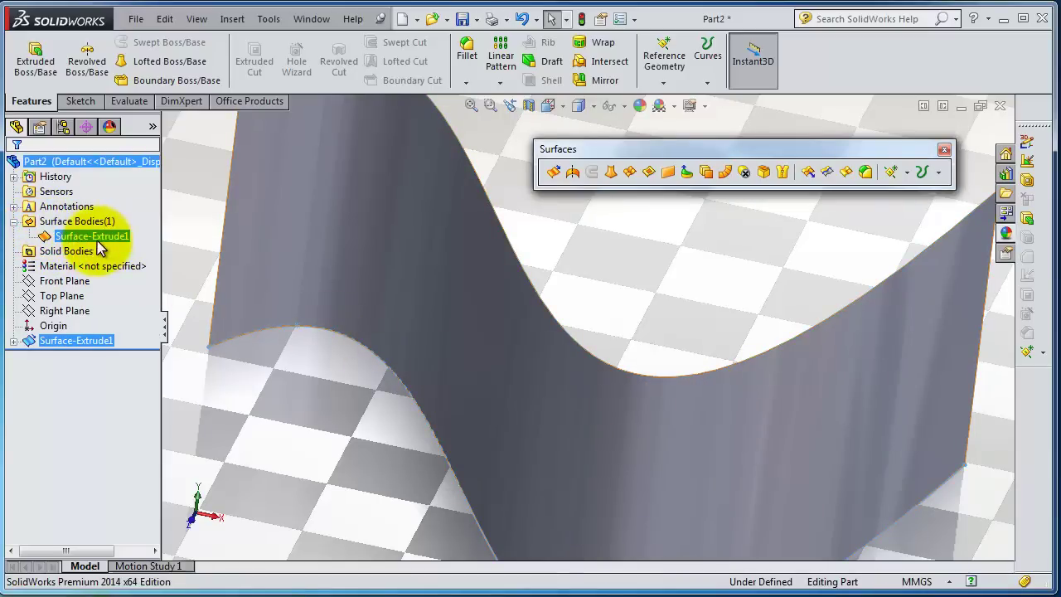
{"action": "middle_click_drag", "start_coordinate": [598, 277], "coordinate": [707, 347]}
{"action": "middle_click_drag", "start_coordinate": [697, 306], "coordinate": [694, 445]}
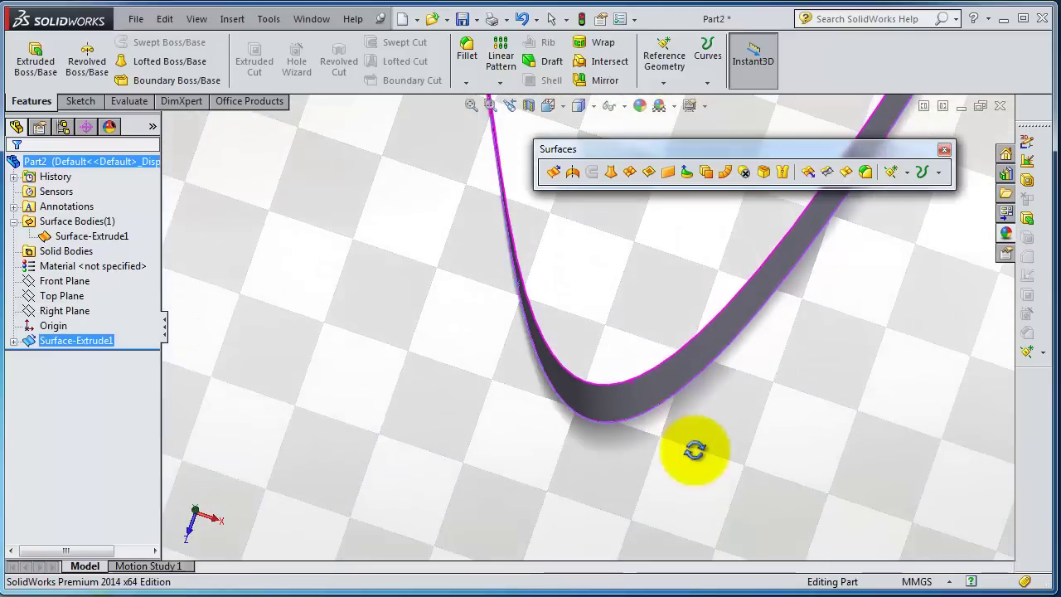
{"action": "middle_click_drag", "start_coordinate": [702, 280], "coordinate": [649, 249]}
{"action": "middle_click_drag", "start_coordinate": [643, 233], "coordinate": [637, 273]}
{"action": "scroll", "coordinate": [635, 267], "scroll_direction": "down", "scroll_amount": 3}
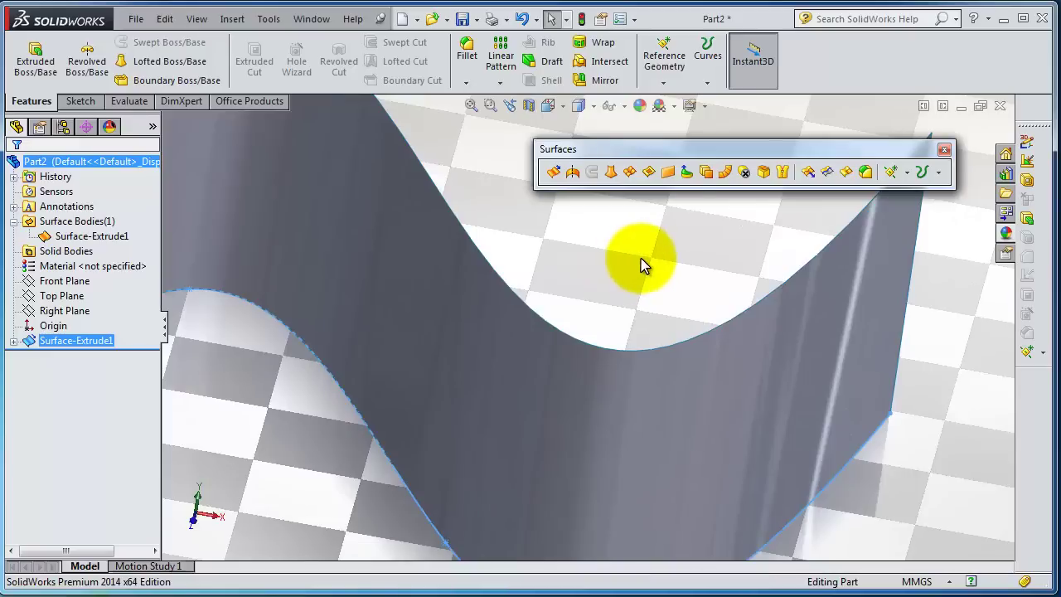
{"action": "scroll", "coordinate": [640, 263], "scroll_direction": "up", "scroll_amount": 3}
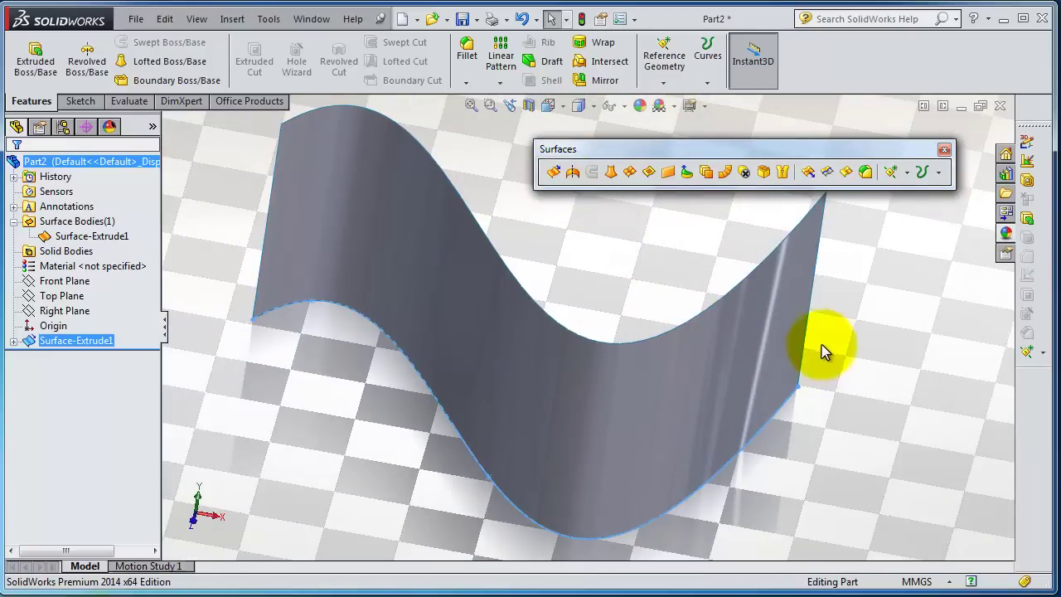
{"action": "middle_click_drag", "start_coordinate": [824, 351], "coordinate": [835, 408]}
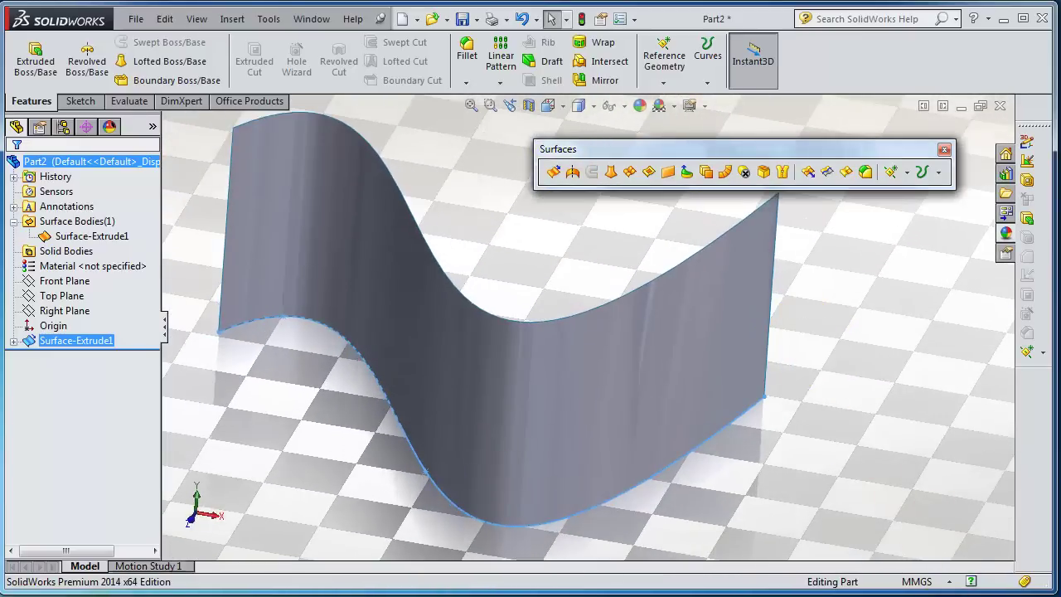